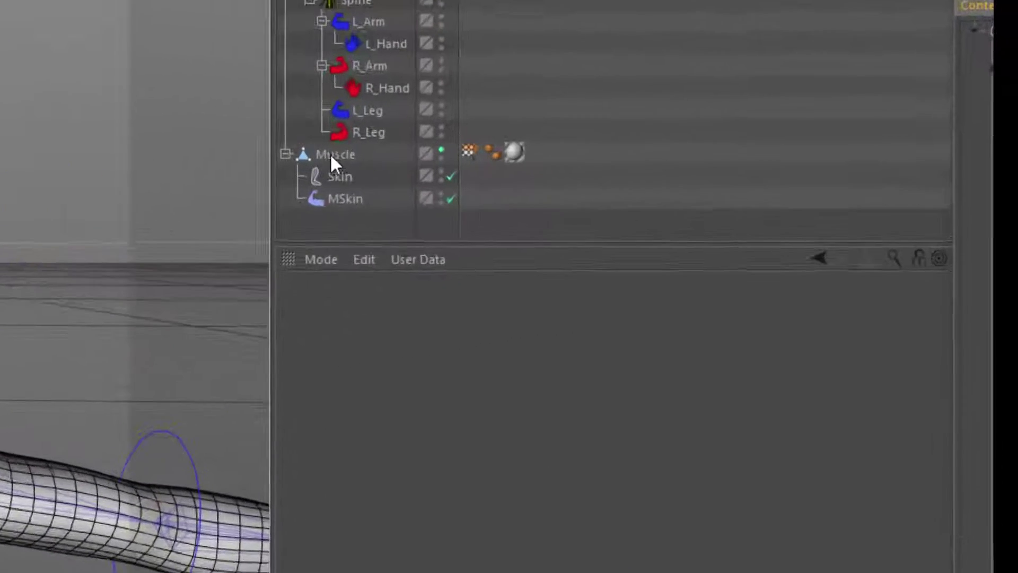
# Step: Add a Pose Morph tag to the Muscle mesh with Points mixing, then untick Enable on its Basic tab
pyautogui.click(698, 150)
pyautogui.rightClick(698, 150)
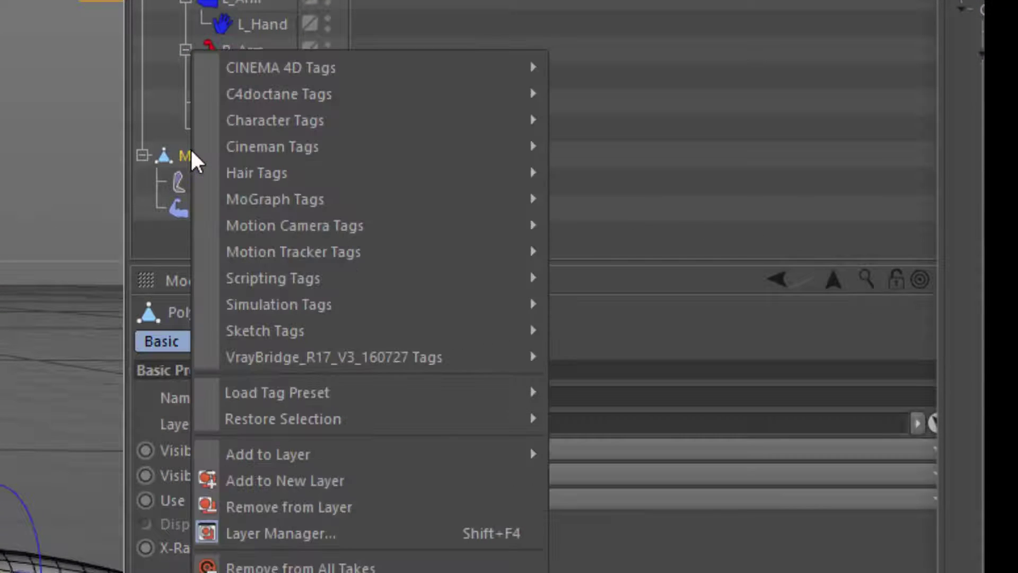
pyautogui.moveTo(404, 126)
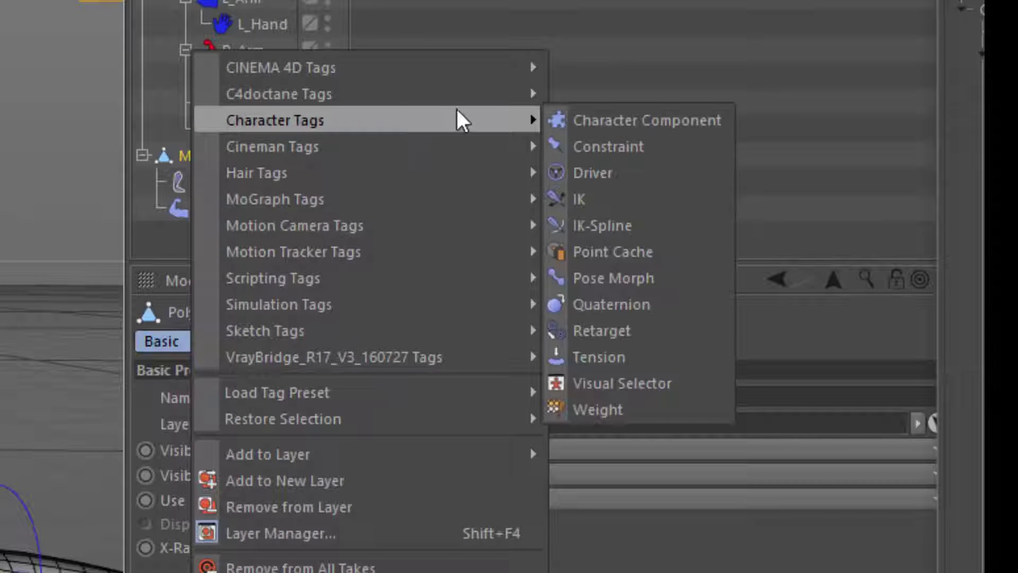
pyautogui.moveTo(525, 121)
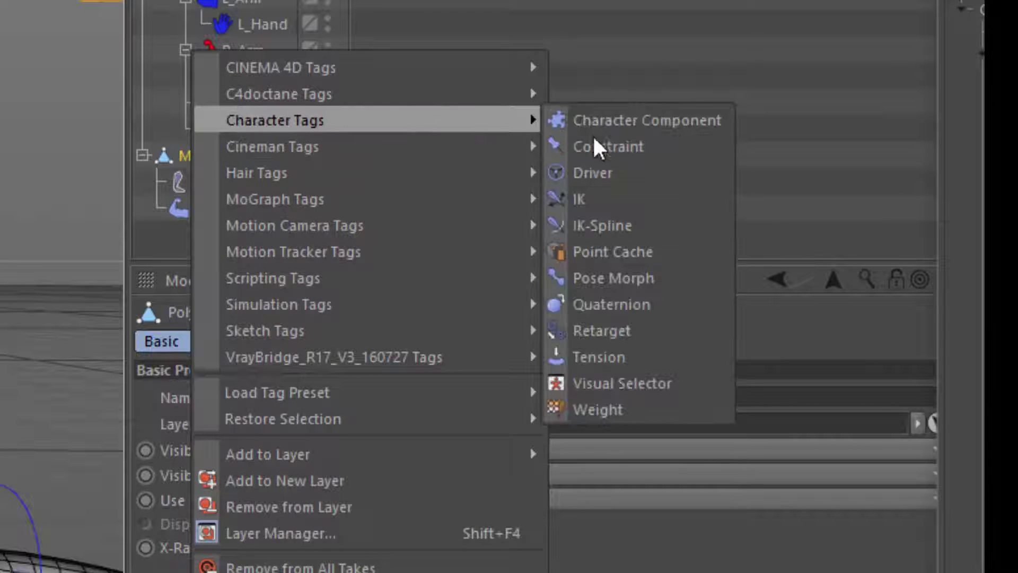
pyautogui.click(671, 279)
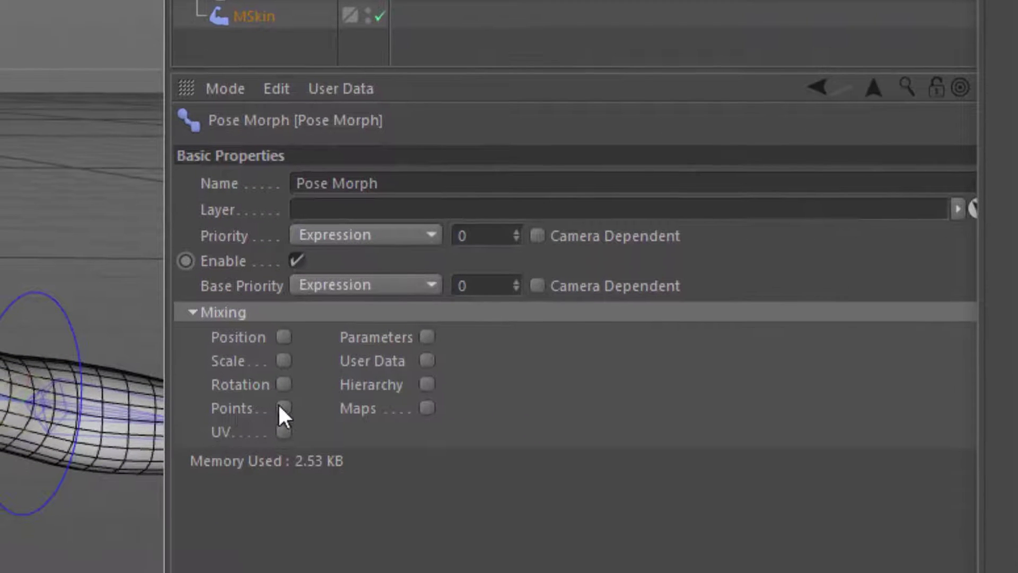
pyautogui.click(281, 407)
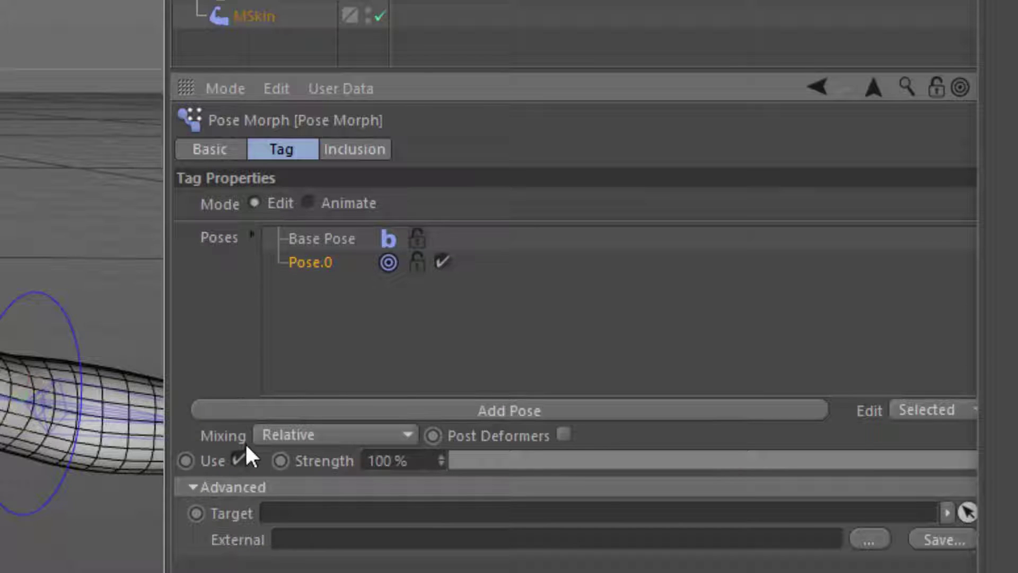
pyautogui.click(213, 150)
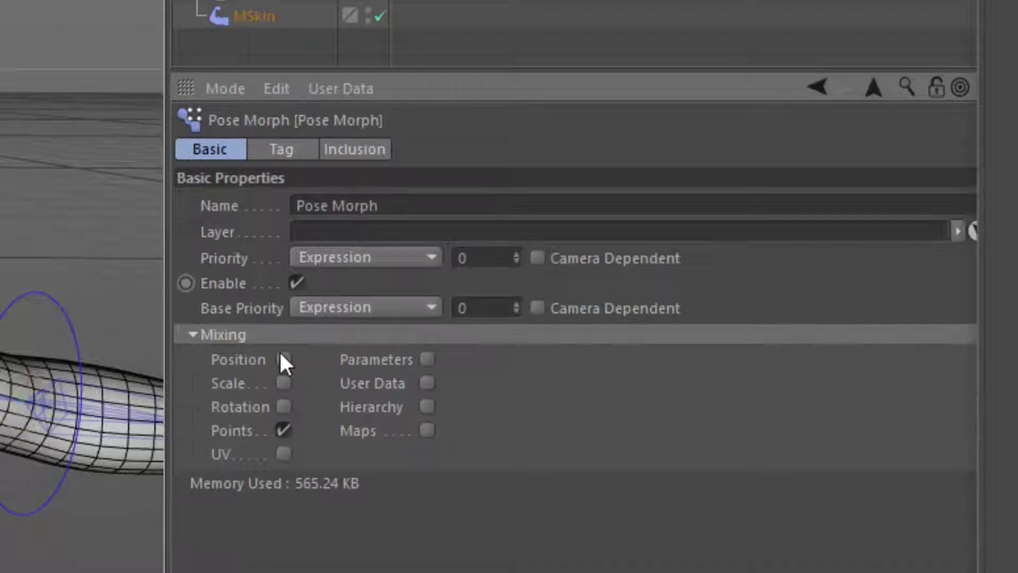
pyautogui.click(297, 282)
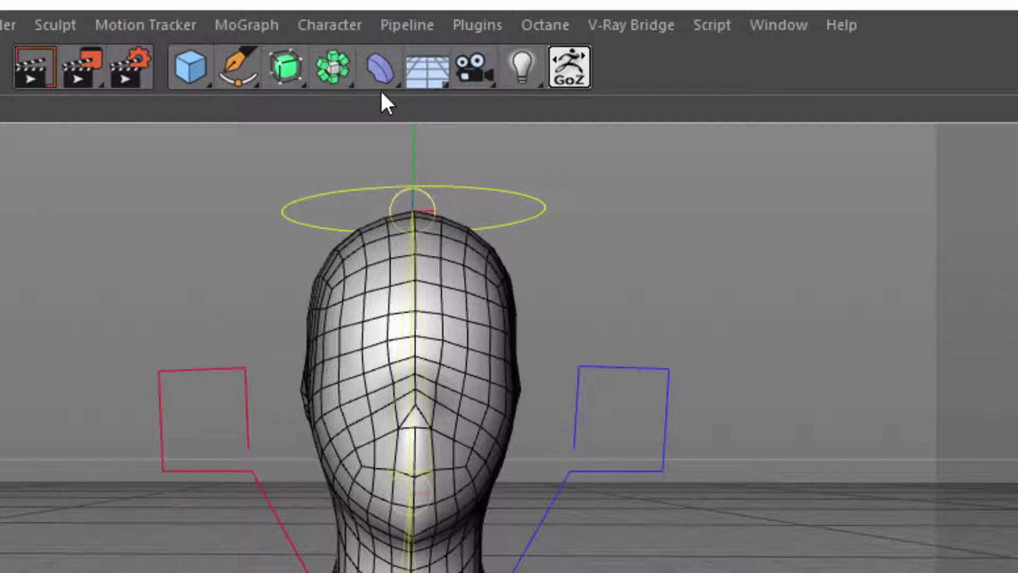
# Step: Create a Correction deformer and nest it under Muscle, below Skin and MSkin
pyautogui.click(388, 68)
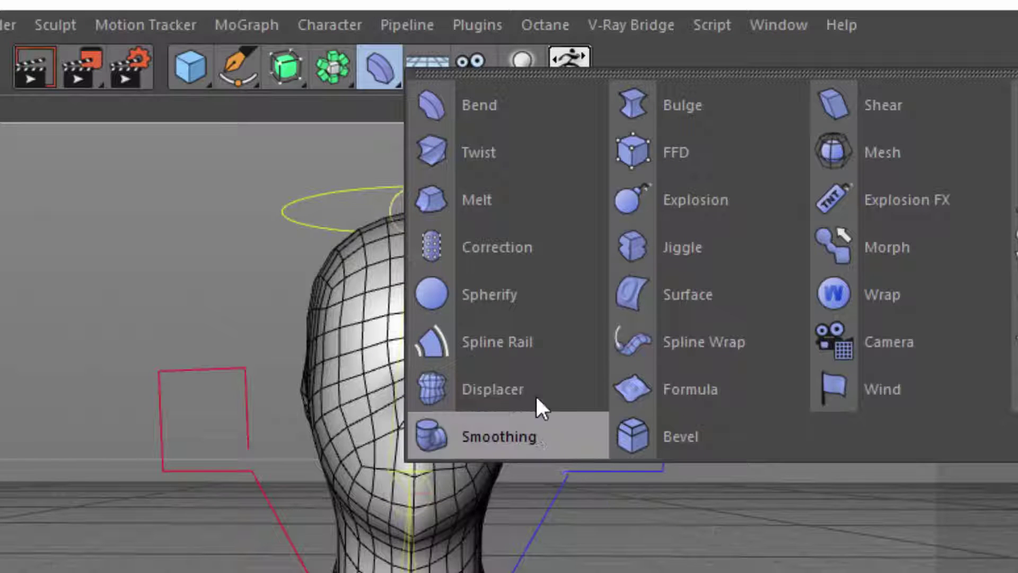
pyautogui.click(526, 244)
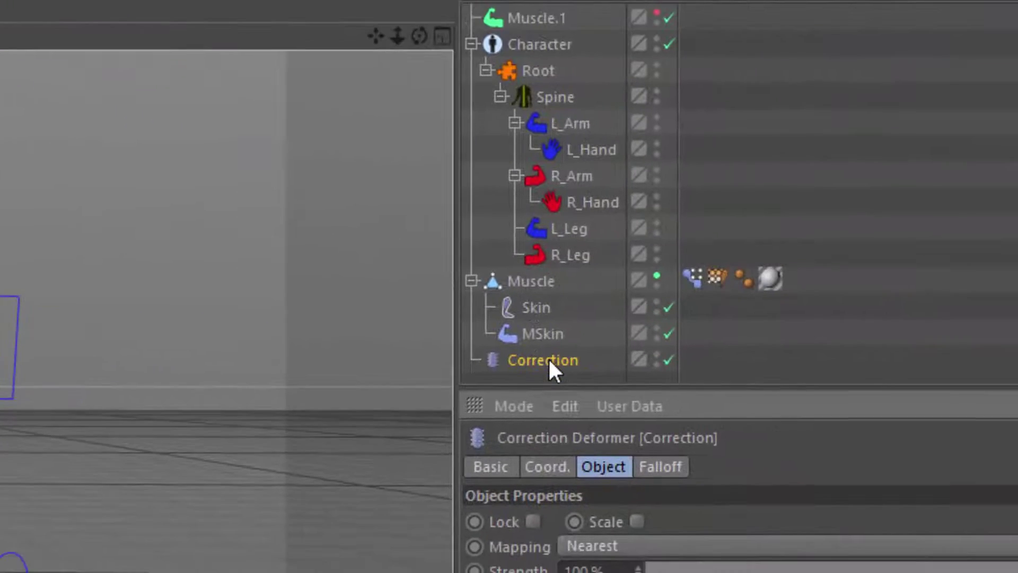
pyautogui.moveTo(548, 358); pyautogui.dragTo(531, 280)
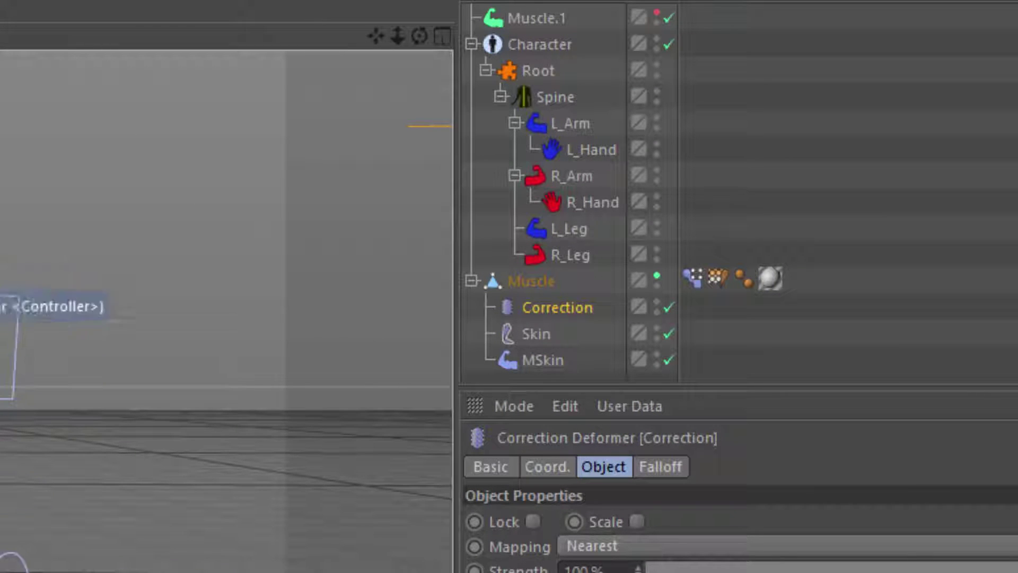
pyautogui.moveTo(556, 310); pyautogui.dragTo(563, 366)
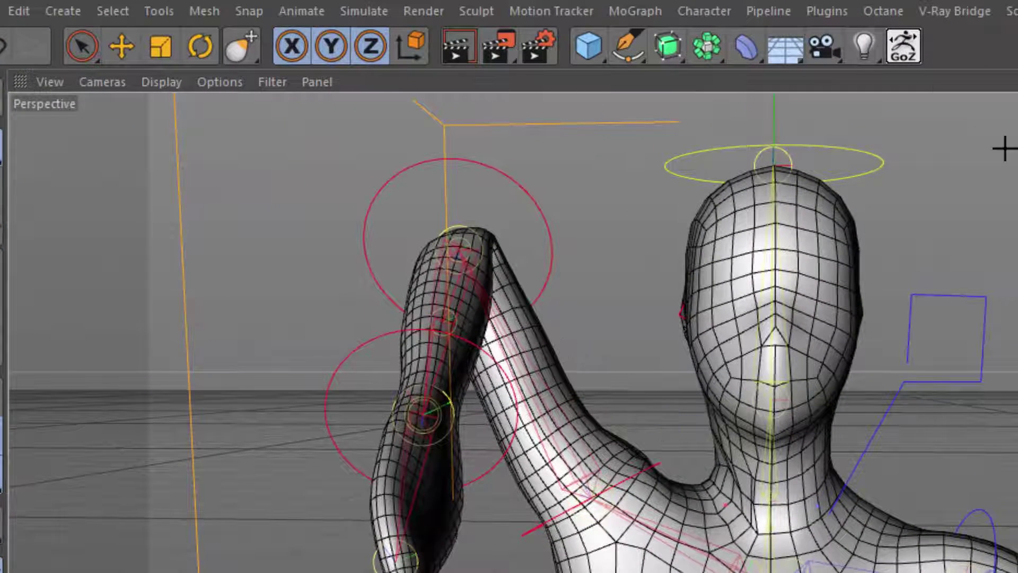
# Step: Tear off the Sculpt menu into a floating palette placed beside the viewport
pyautogui.click(476, 13)
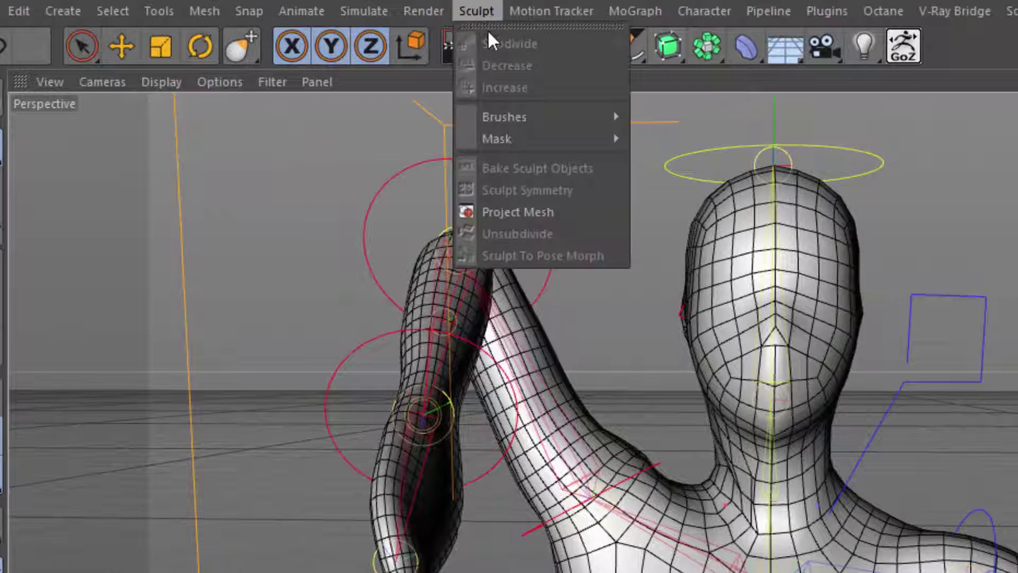
pyautogui.click(485, 24)
pyautogui.moveTo(485, 8); pyautogui.dragTo(184, 219)
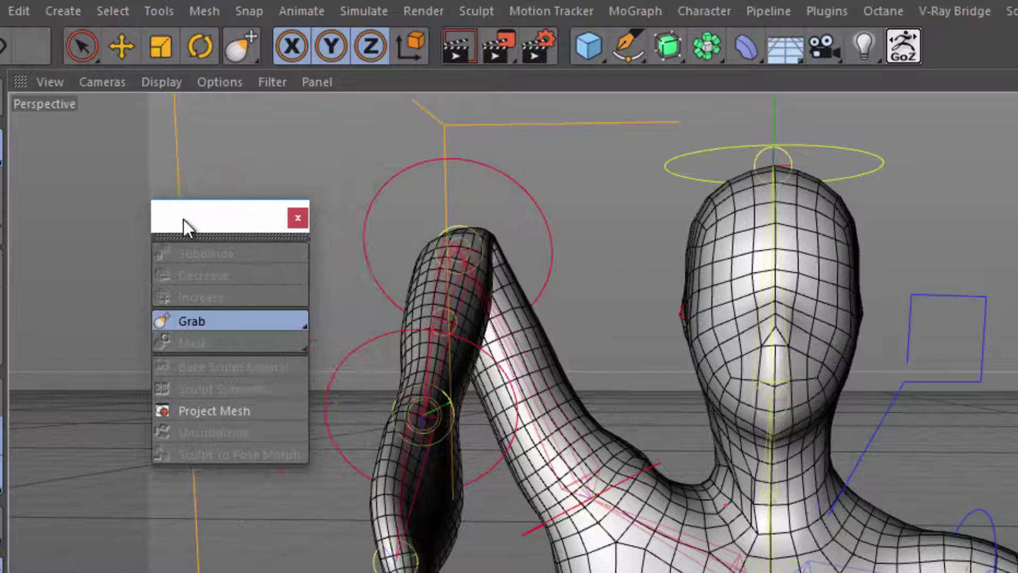
# Step: Smooth the raised arm's armpit crease with an enlarged Grab brush, then select R_Collar
pyautogui.click(224, 318)
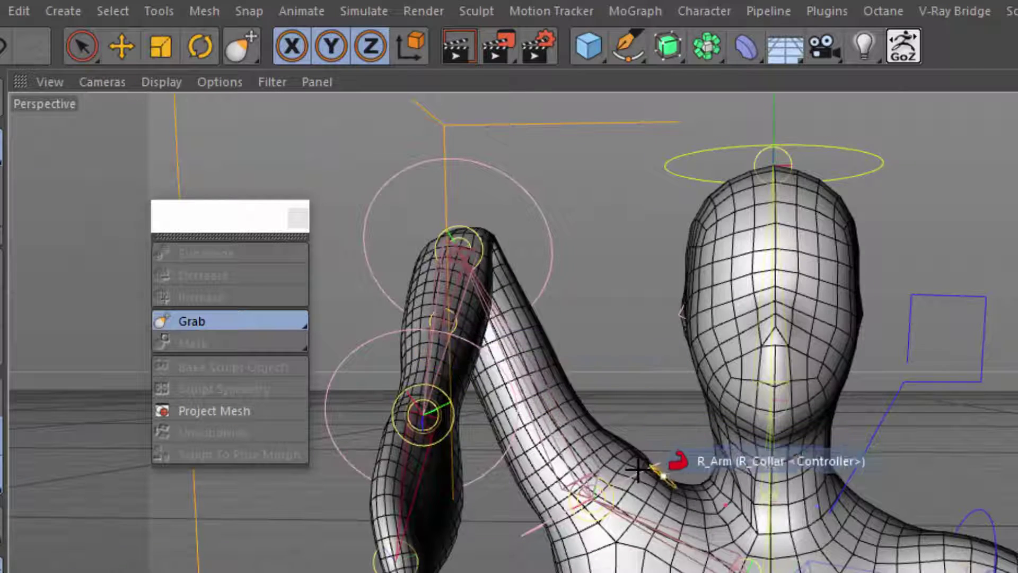
pyautogui.moveTo(637, 469); pyautogui.dragTo(613, 465, button='middle')
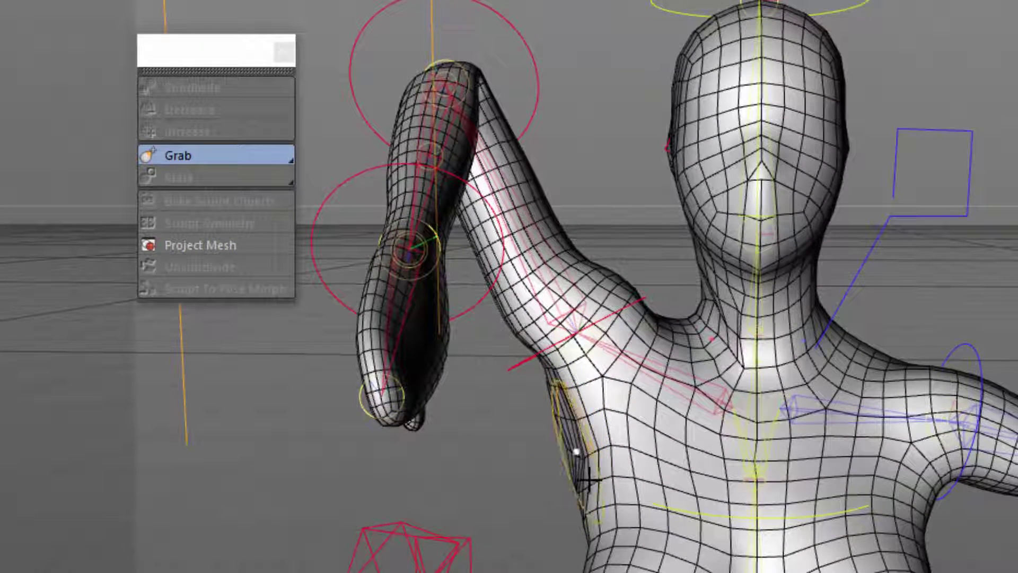
pyautogui.moveTo(589, 479)
pyautogui.mouseDown()
pyautogui.moveTo(597, 514)
pyautogui.moveTo(587, 492)
pyautogui.mouseUp()
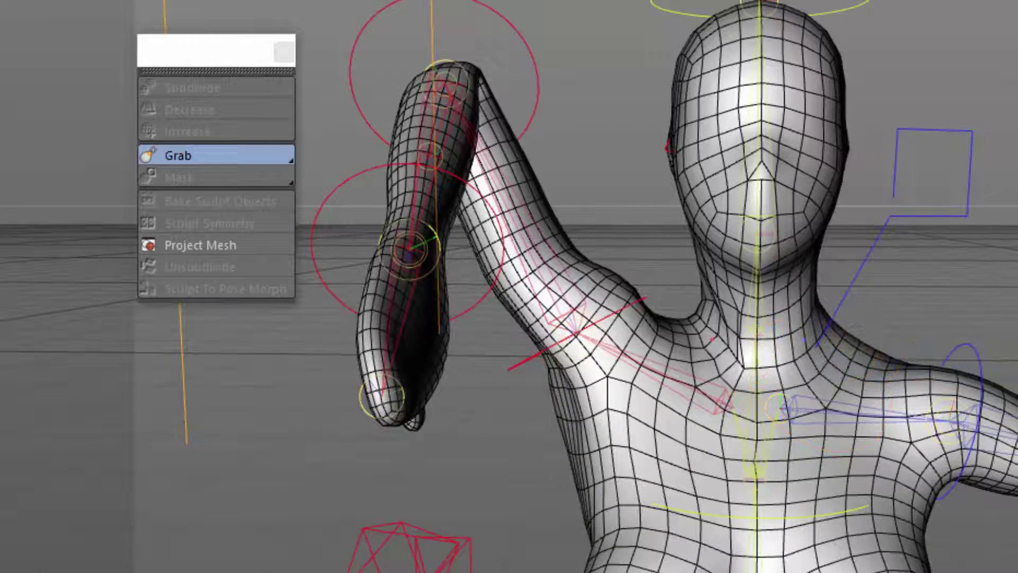
pyautogui.click(717, 310)
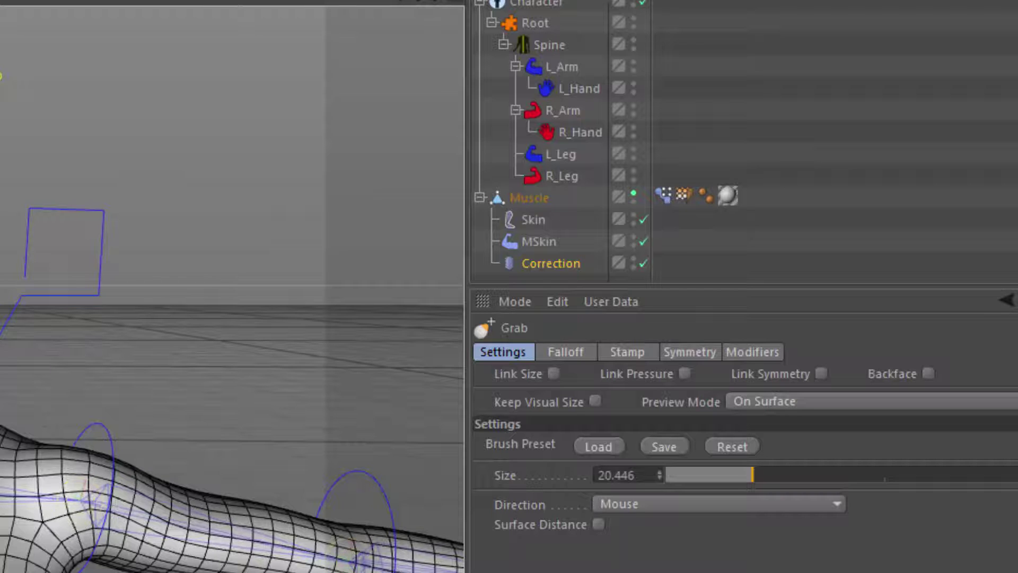
# Step: Disable Skin and Correction, re-enable the Pose Morph tag, and set Correction as Pose.0's target
pyautogui.click(644, 217)
pyautogui.click(644, 263)
pyautogui.click(663, 195)
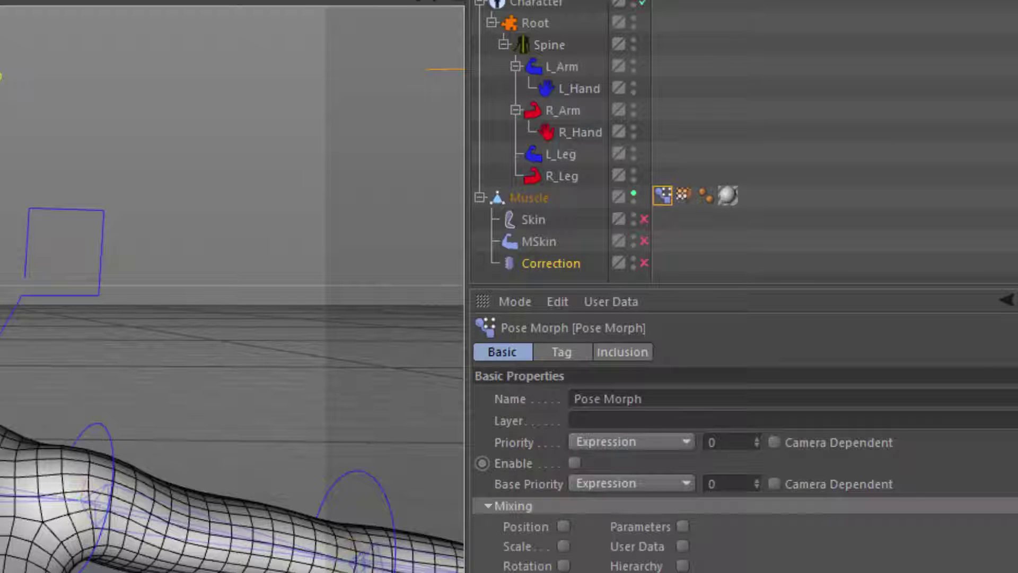
pyautogui.click(575, 463)
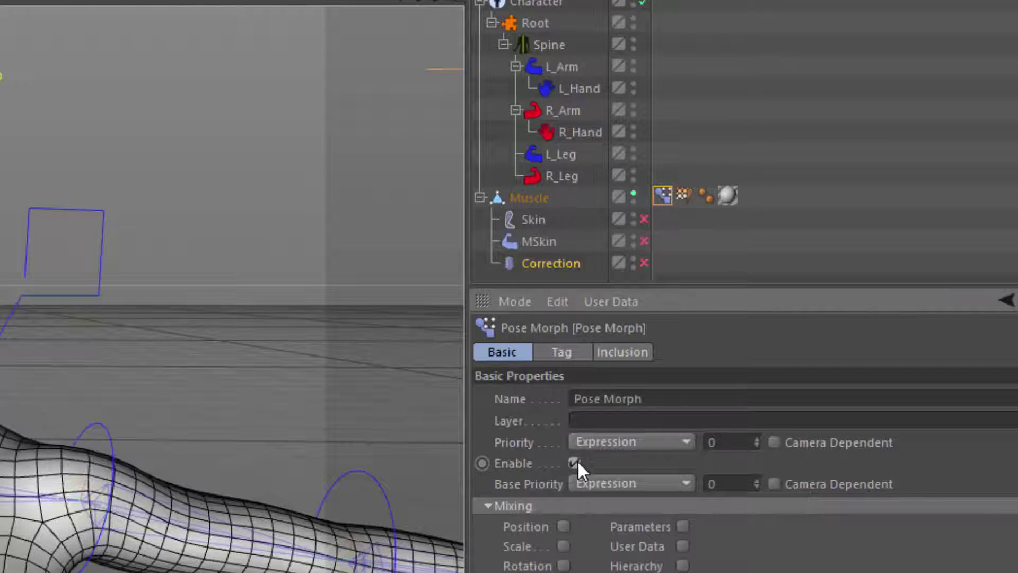
pyautogui.click(562, 353)
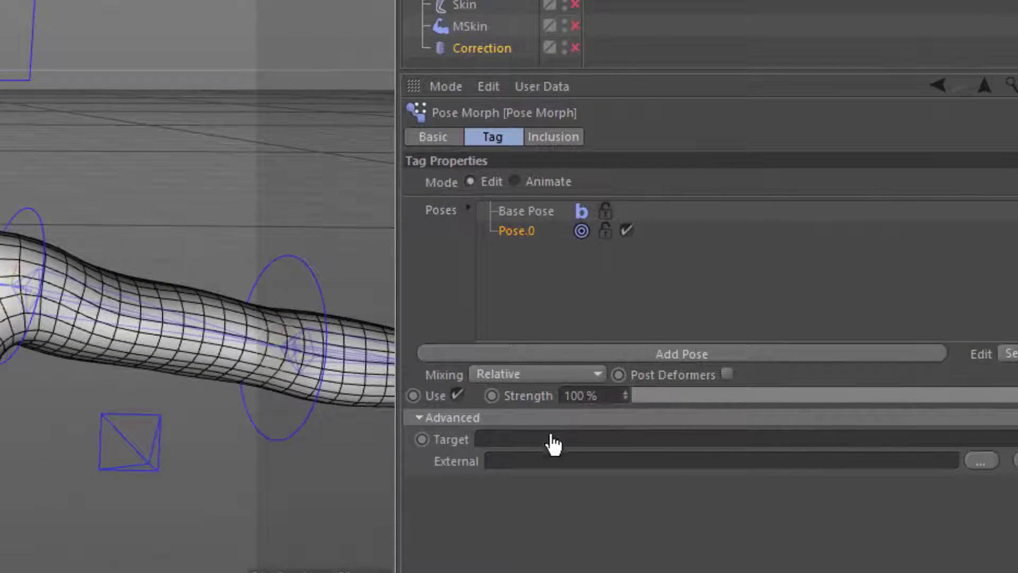
pyautogui.moveTo(553, 444); pyautogui.dragTo(555, 447)
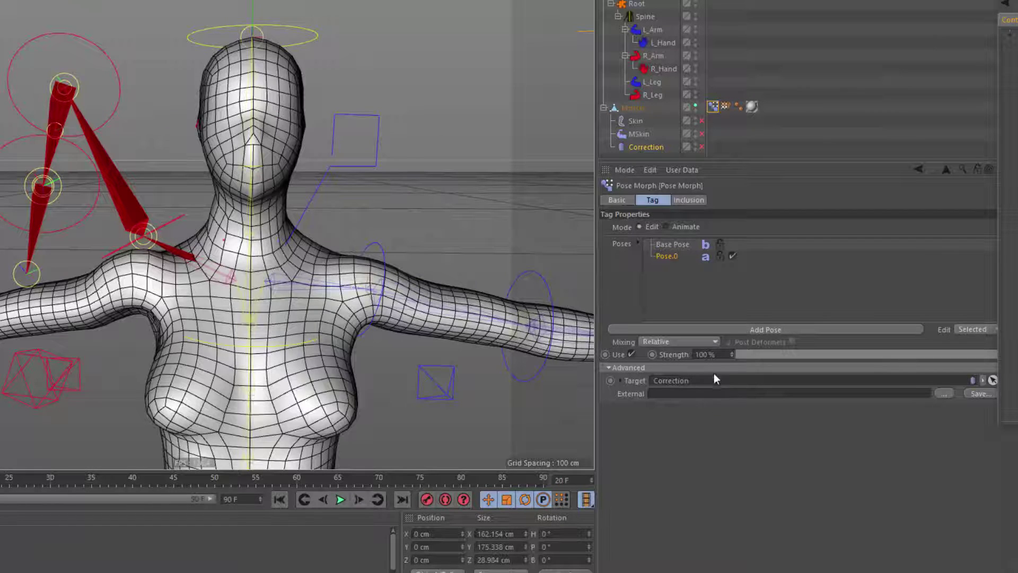
# Step: Clear the Correction object from Pose.0's Target link
pyautogui.click(984, 380)
pyautogui.click(988, 393)
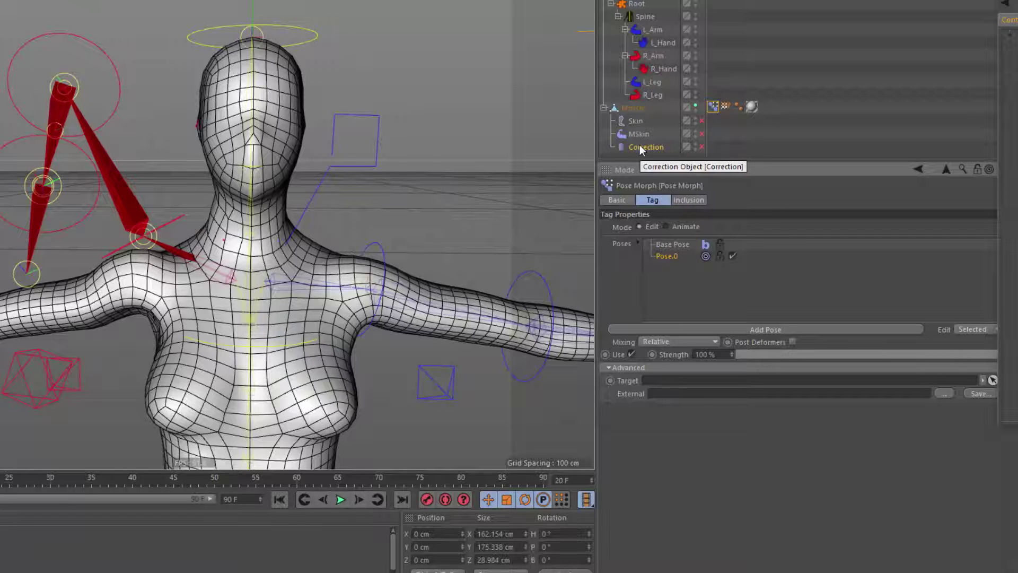
# Step: Delete the Correction object and re-enable the Skin and MSkin deformers
pyautogui.press('Delete')
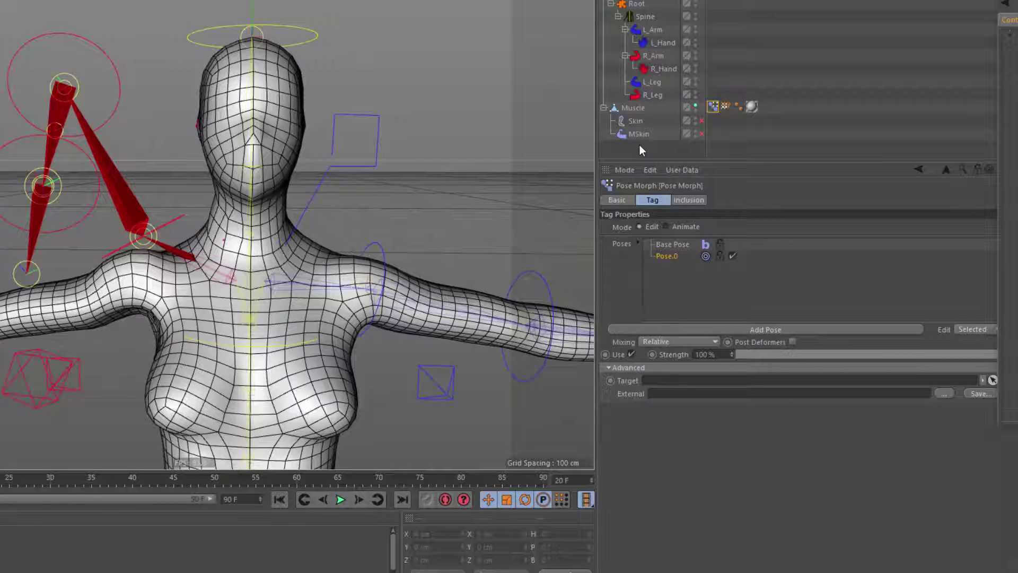
pyautogui.click(702, 122)
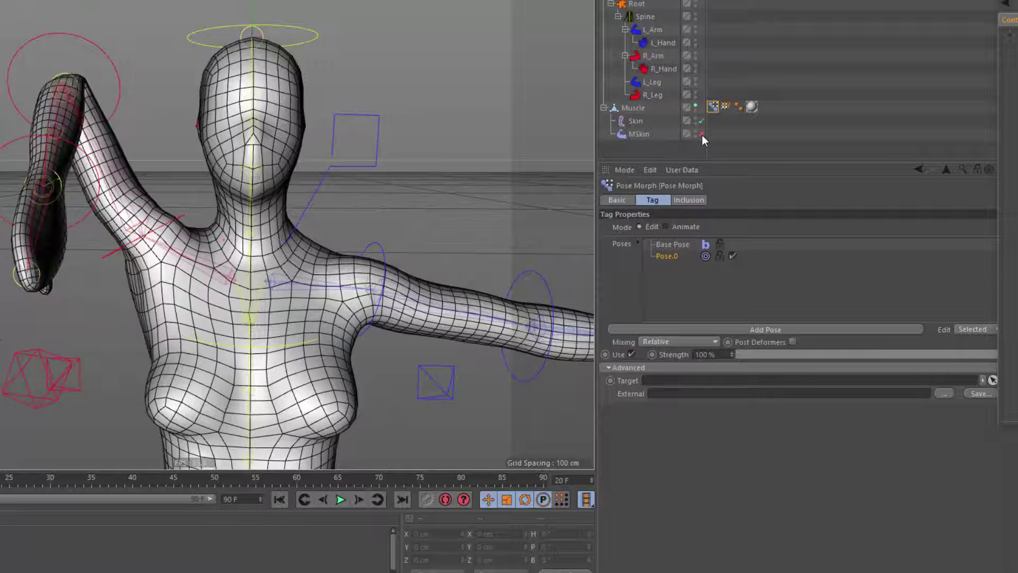
pyautogui.click(701, 134)
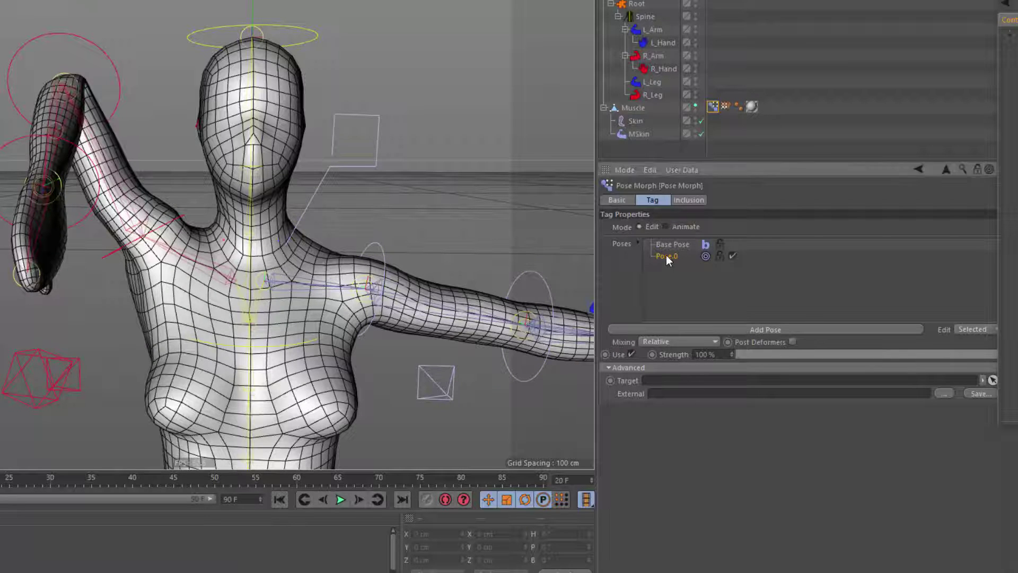
# Step: Set the Pose Morph mixing to Correctional with Post Deformers checked
pyautogui.click(666, 342)
pyautogui.click(689, 390)
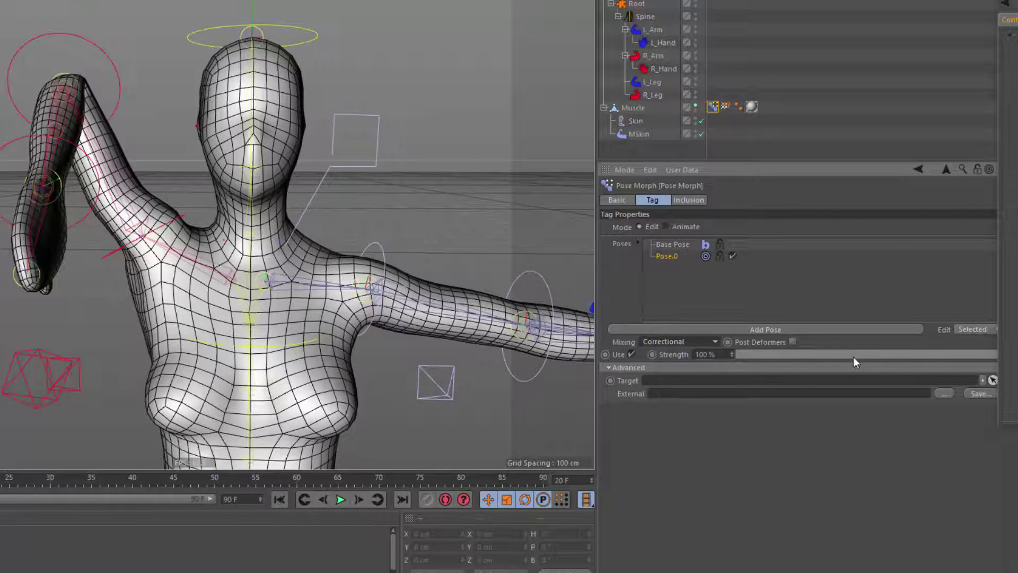
pyautogui.click(794, 340)
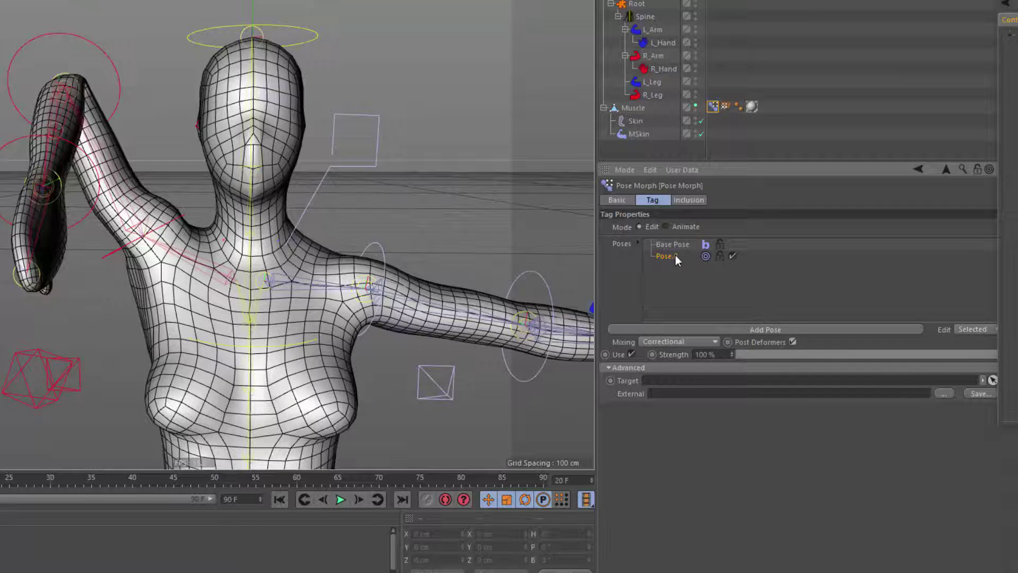
# Step: Switch the Pose Morph tag to Animate and key Pose.0 at 0% on frame 0
pyautogui.click(666, 227)
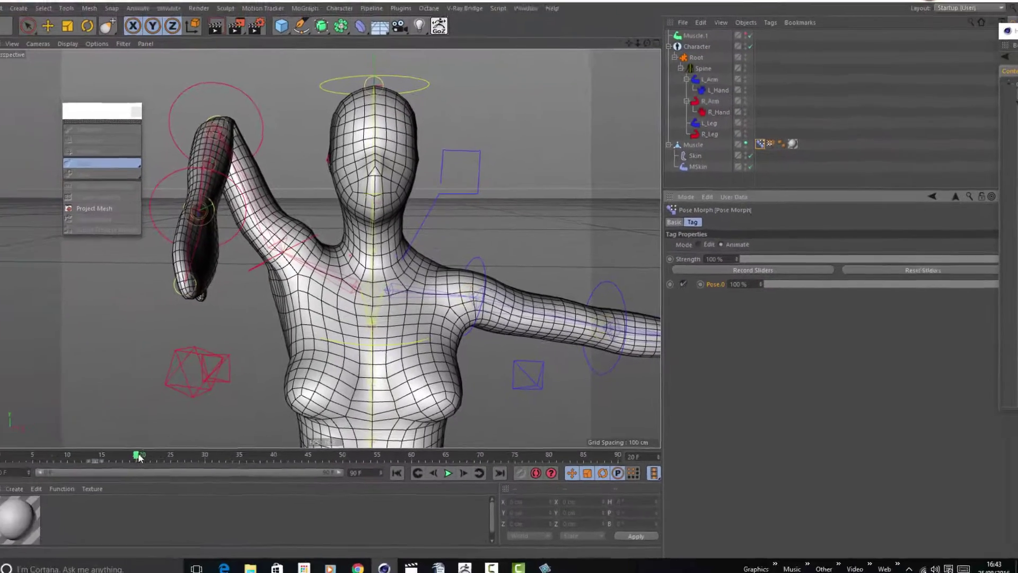
pyautogui.press('F6')
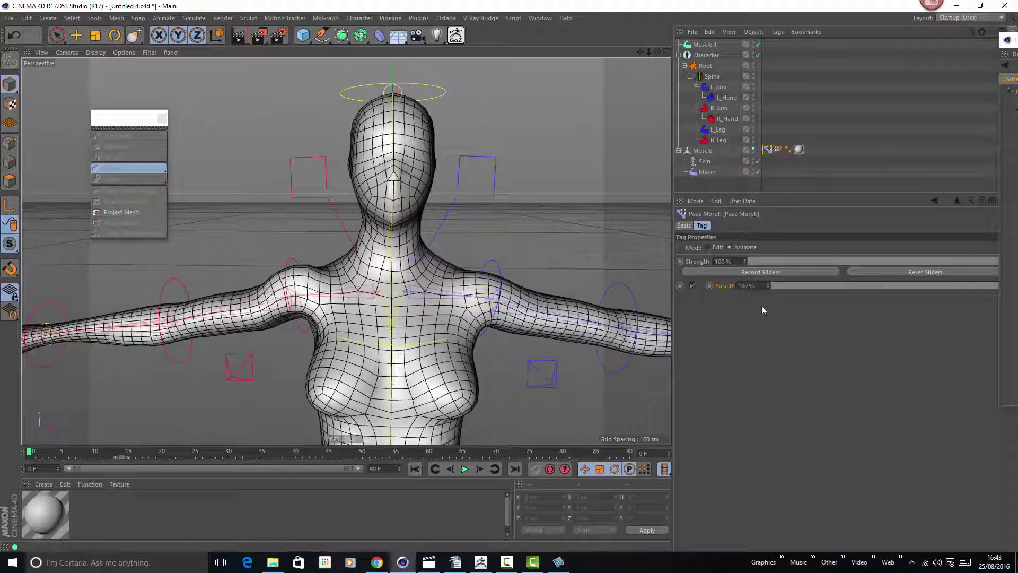
pyautogui.click(709, 286)
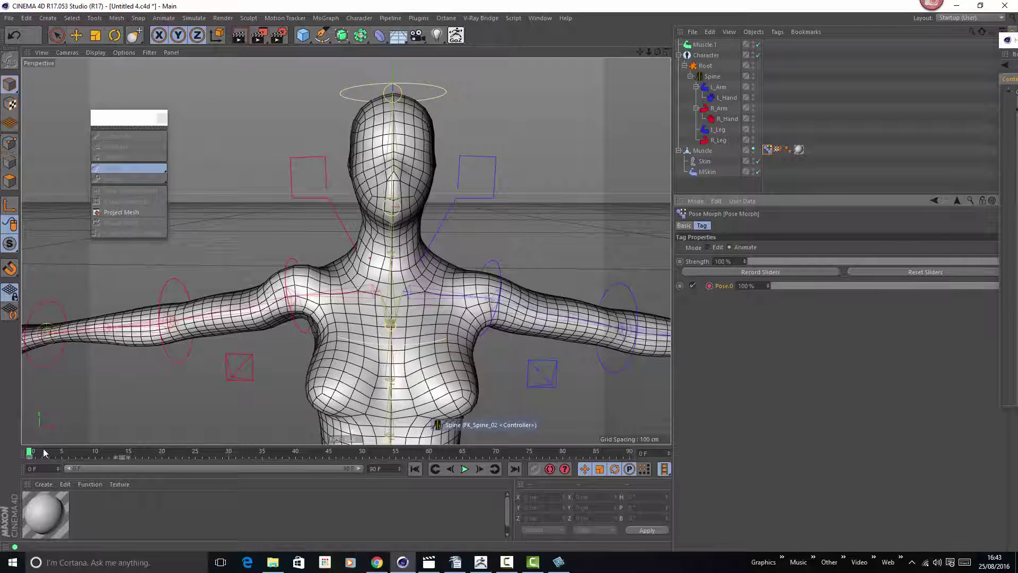
pyautogui.moveTo(806, 285); pyautogui.dragTo(741, 297)
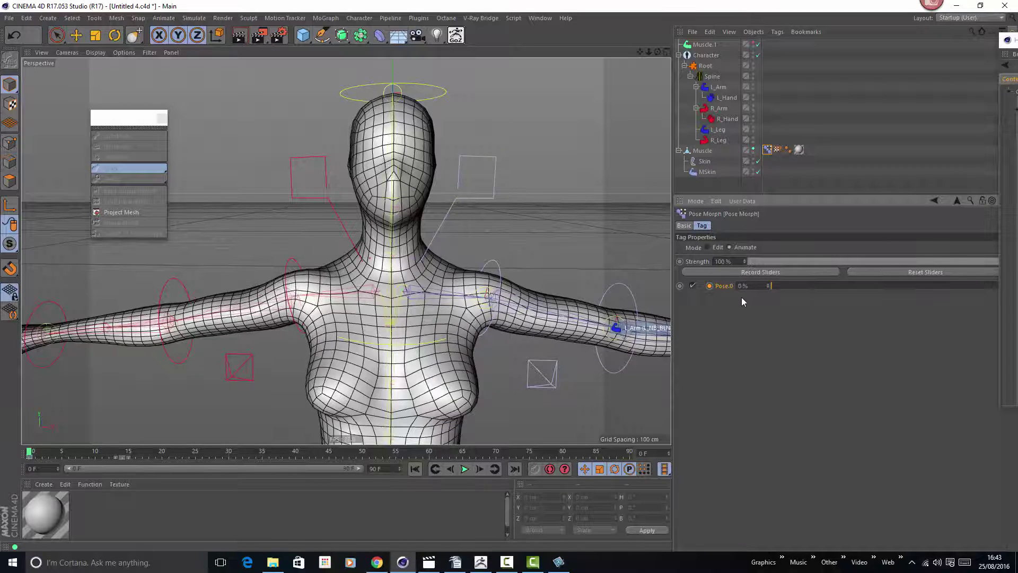
pyautogui.click(710, 286)
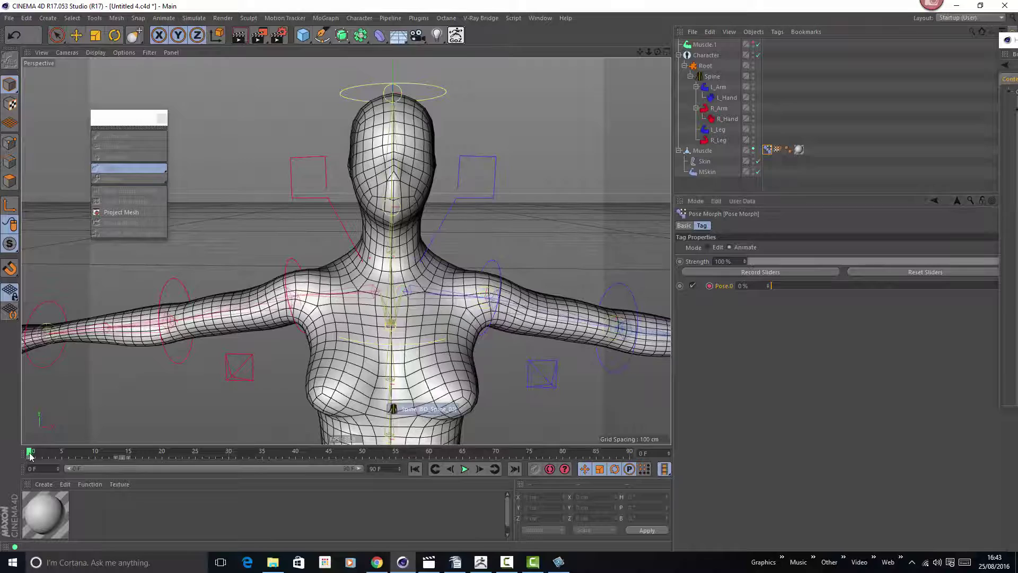
# Step: Key Pose.0 at 26% on frame 14 and 100% on frame 20, then scrub back to check
pyautogui.moveTo(30, 453); pyautogui.dragTo(123, 463)
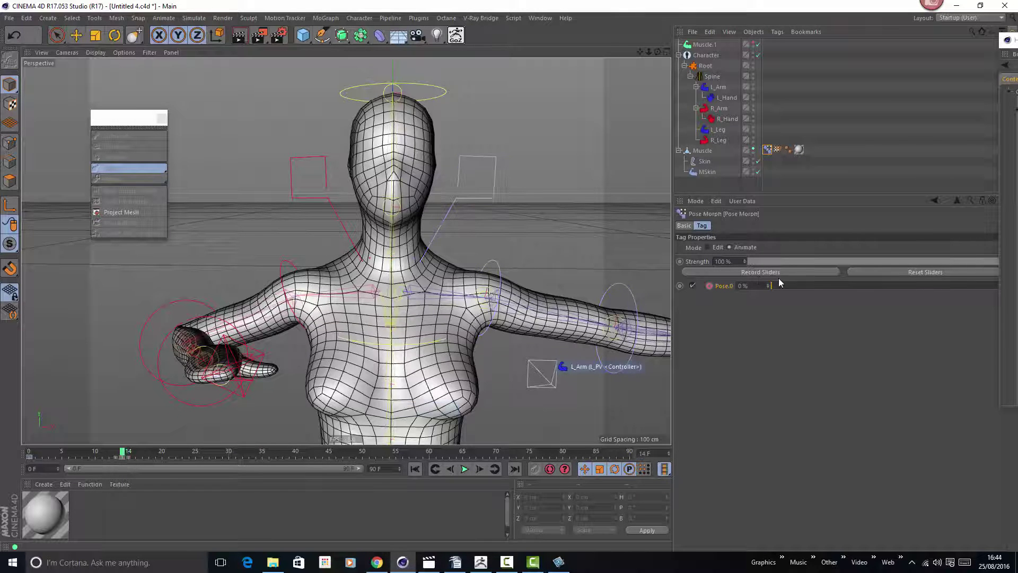
pyautogui.moveTo(779, 284); pyautogui.dragTo(831, 286)
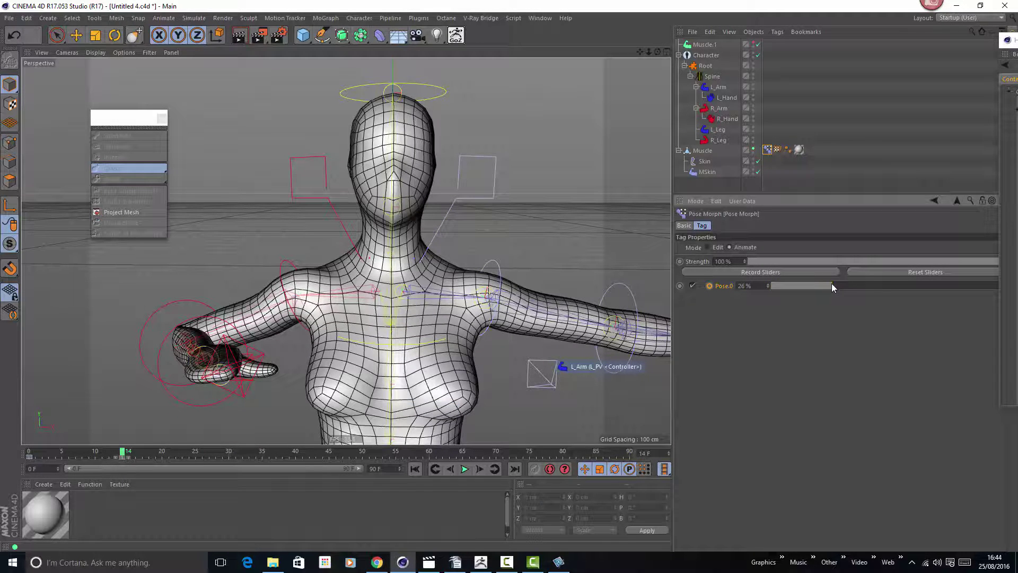
pyautogui.click(710, 286)
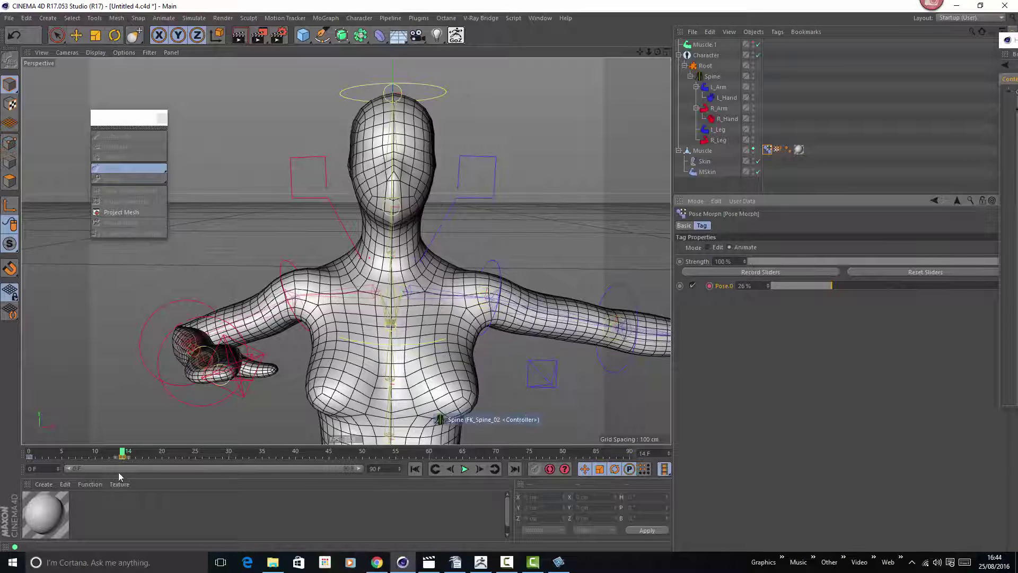
pyautogui.moveTo(124, 455); pyautogui.dragTo(162, 453)
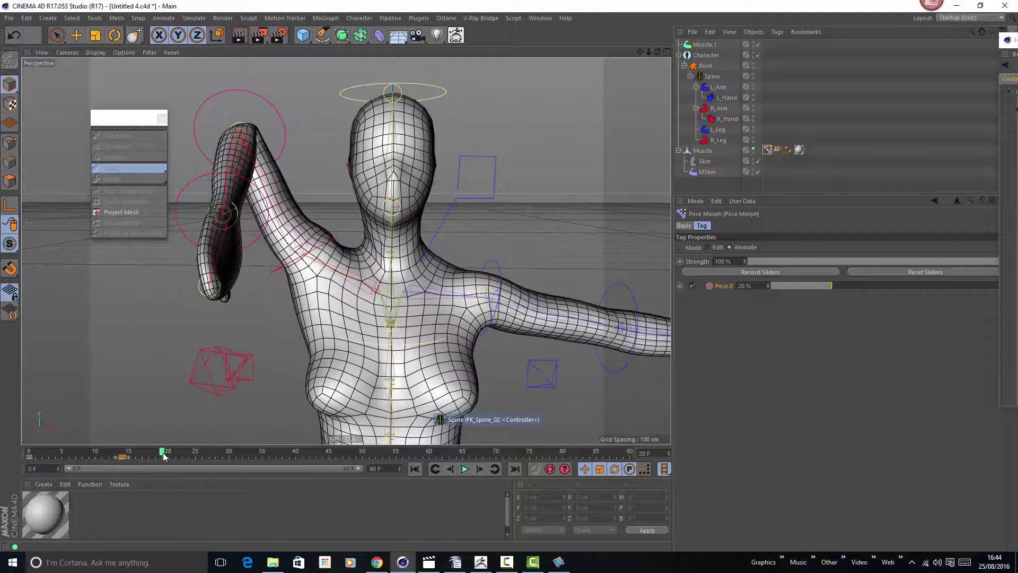
pyautogui.moveTo(830, 286); pyautogui.dragTo(1006, 286)
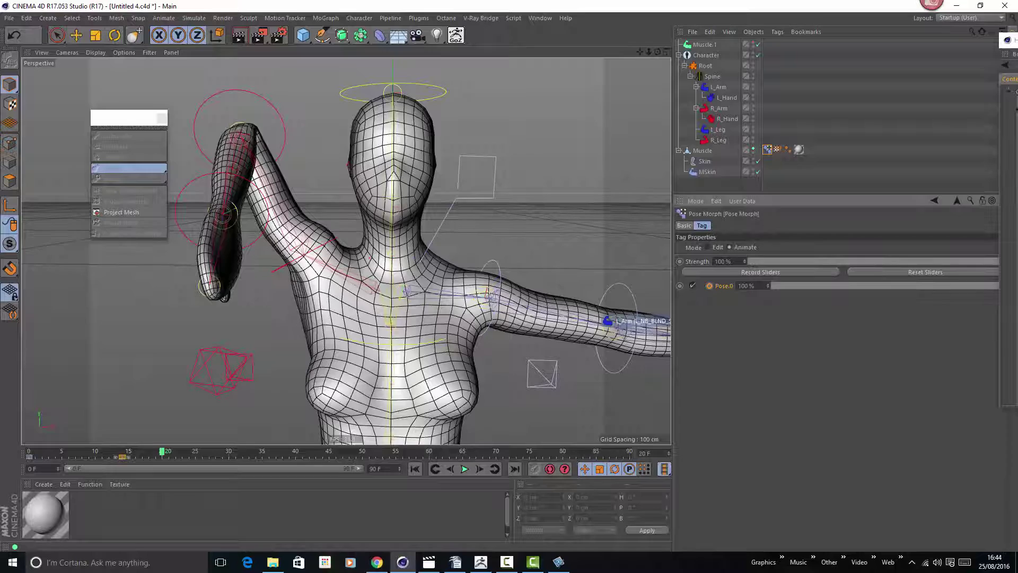
pyautogui.click(710, 286)
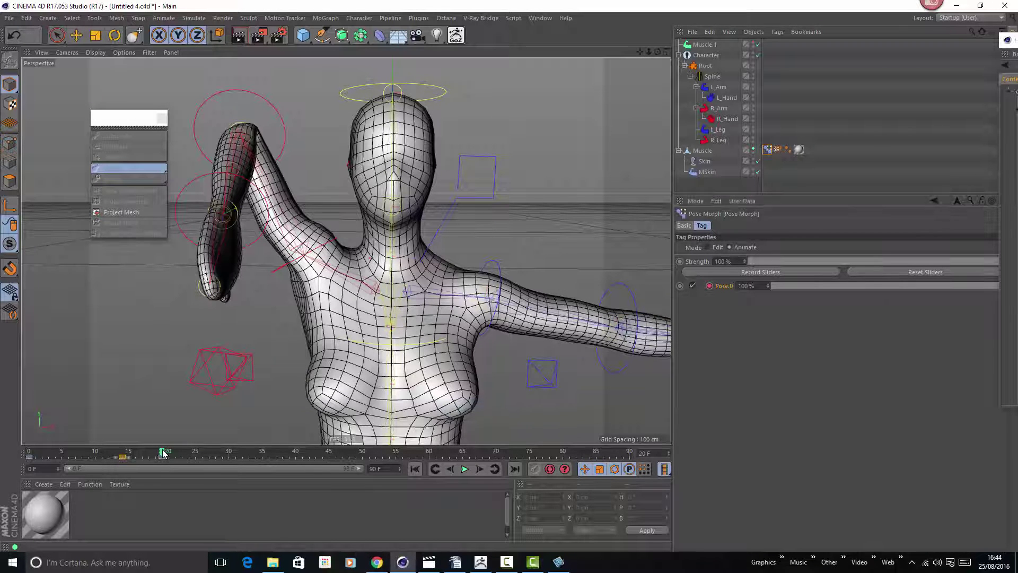
pyautogui.moveTo(163, 452); pyautogui.dragTo(4, 484)
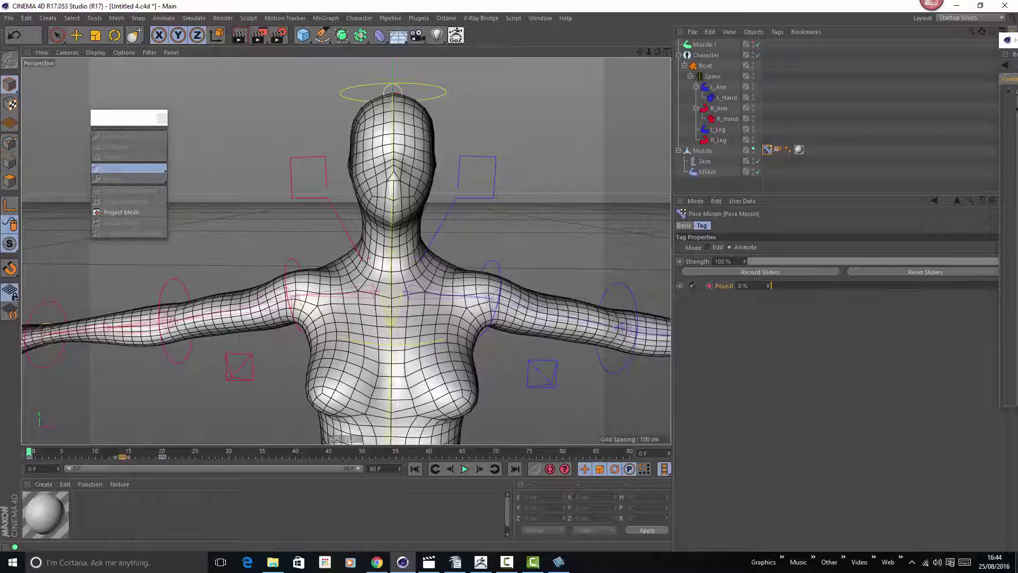